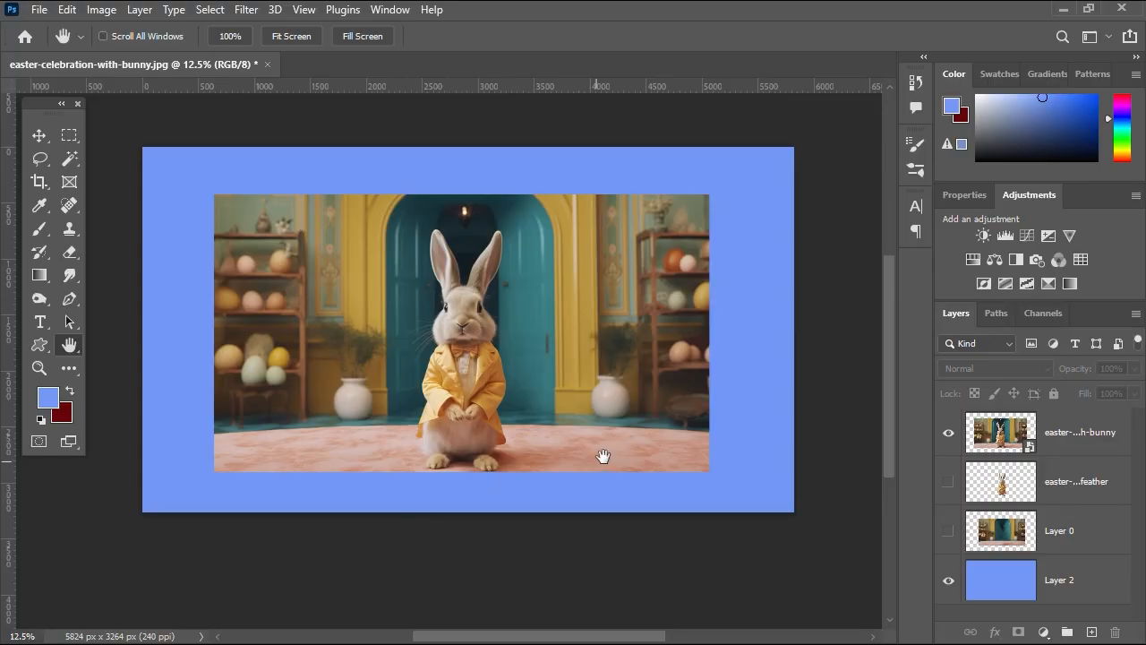
# Pan the canvas slightly and switch to the Move tool for repositioning layers.
pyautogui.moveTo(593, 392); pyautogui.dragTo(588, 401)
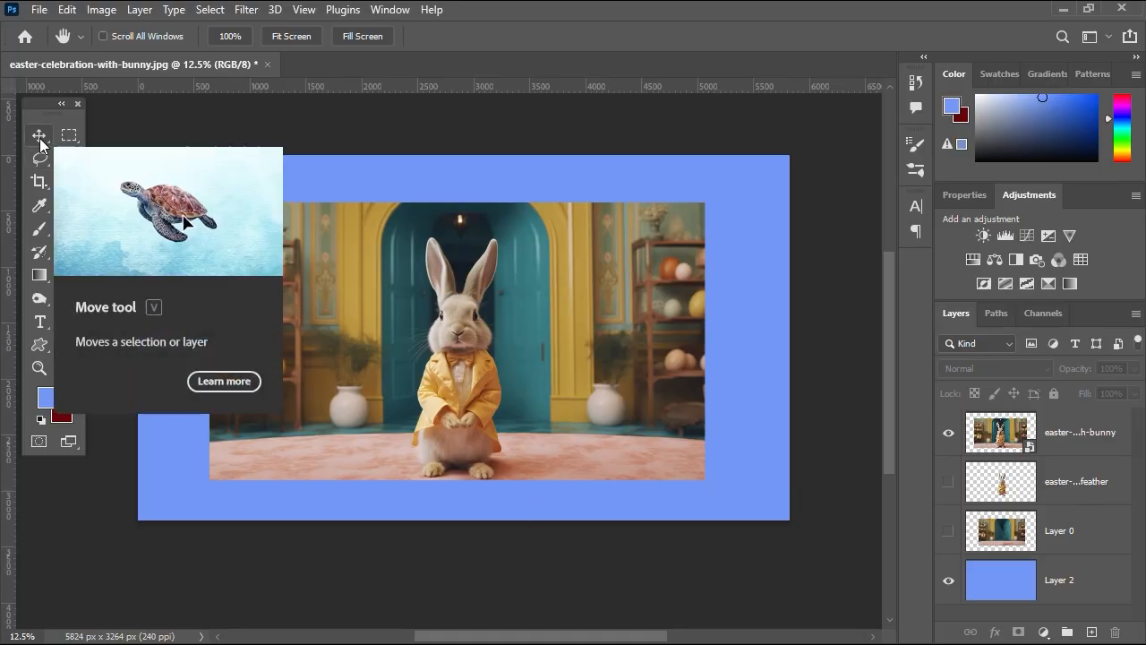
pyautogui.moveTo(42, 139); pyautogui.dragTo(143, 138)
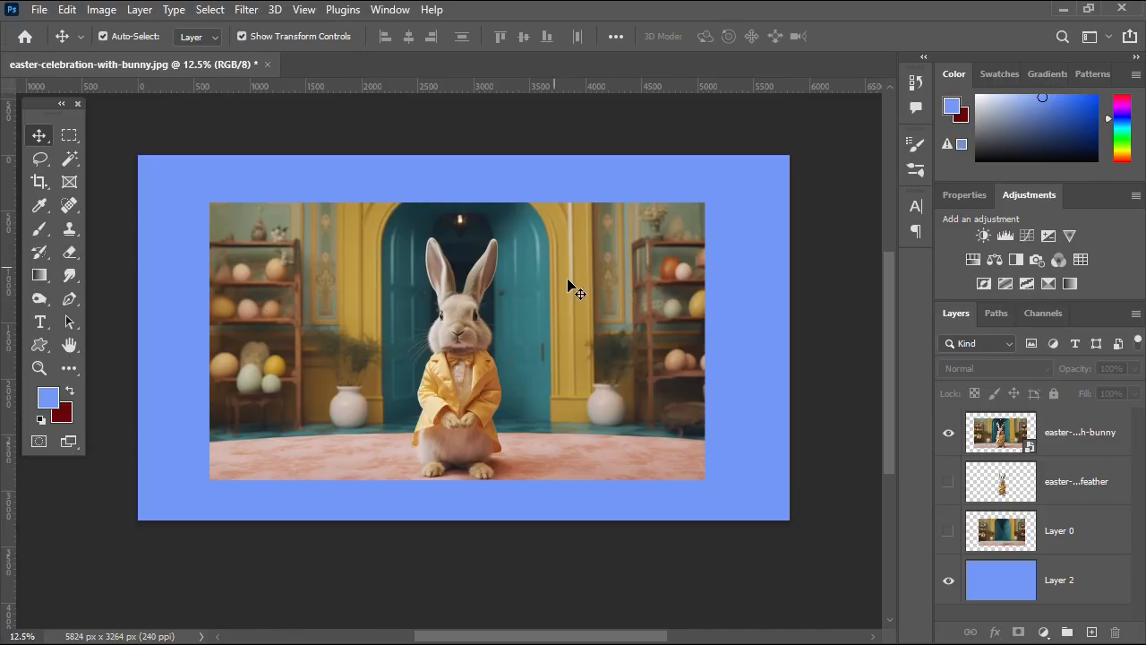
# Select the easter-celebration-with-bunny layer and try a corner resize, then cancel it.
pyautogui.click(546, 257)
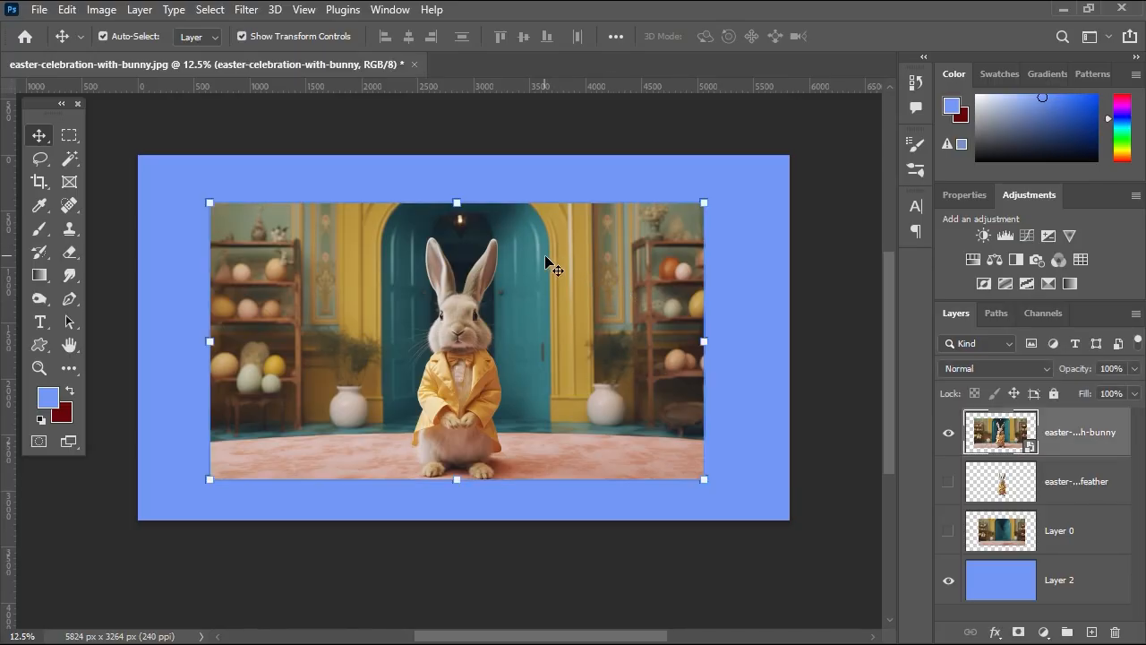
pyautogui.moveTo(551, 256)
pyautogui.mouseDown()
pyautogui.moveTo(540, 231)
pyautogui.moveTo(562, 248)
pyautogui.mouseUp()
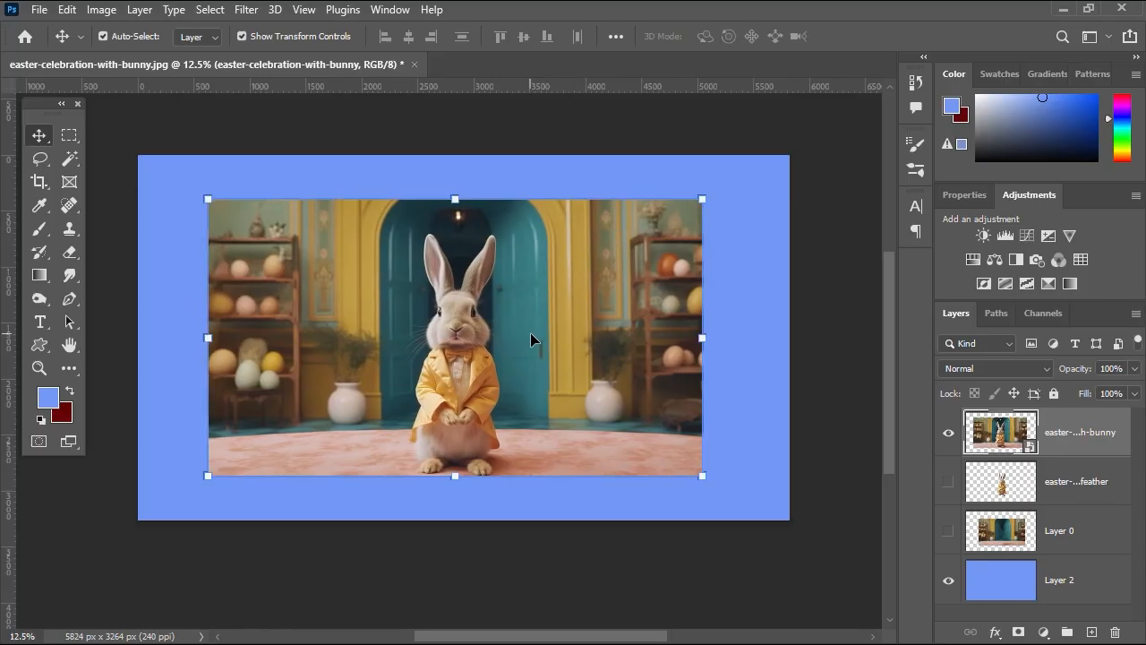
pyautogui.click(988, 616)
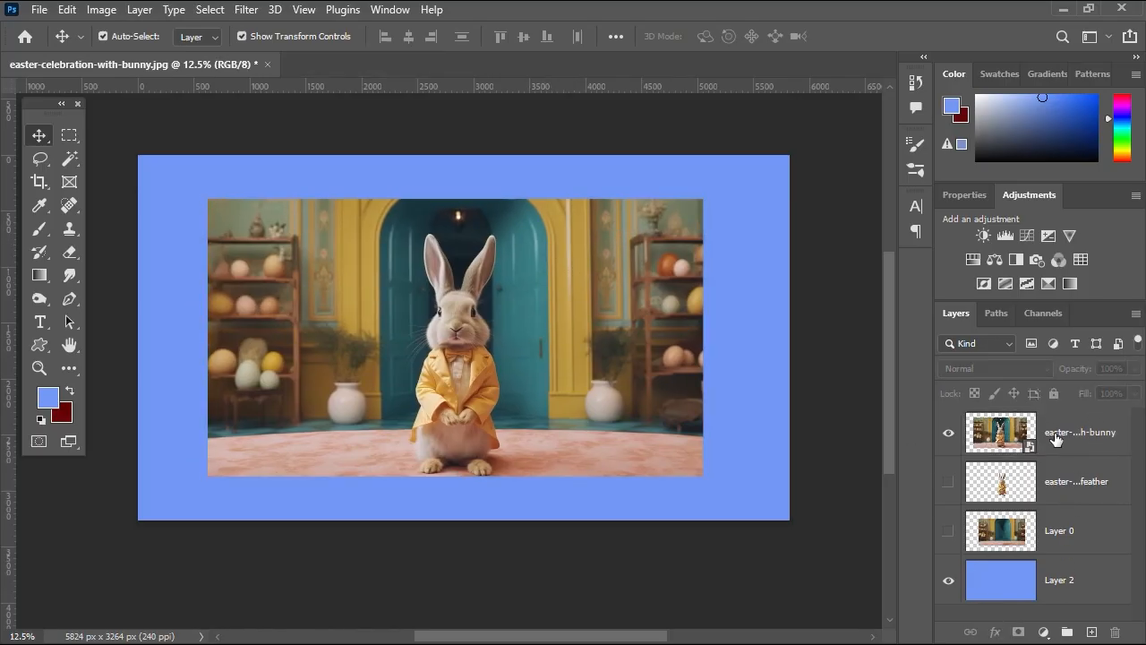
pyautogui.click(1058, 428)
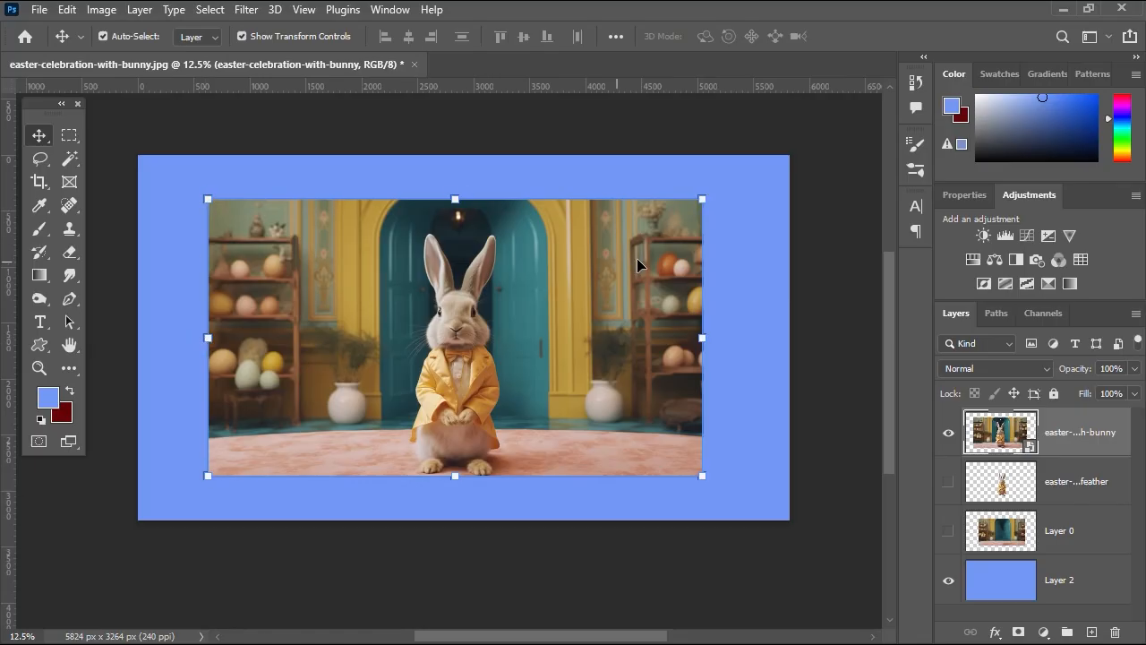
pyautogui.moveTo(704, 195); pyautogui.dragTo(489, 298)
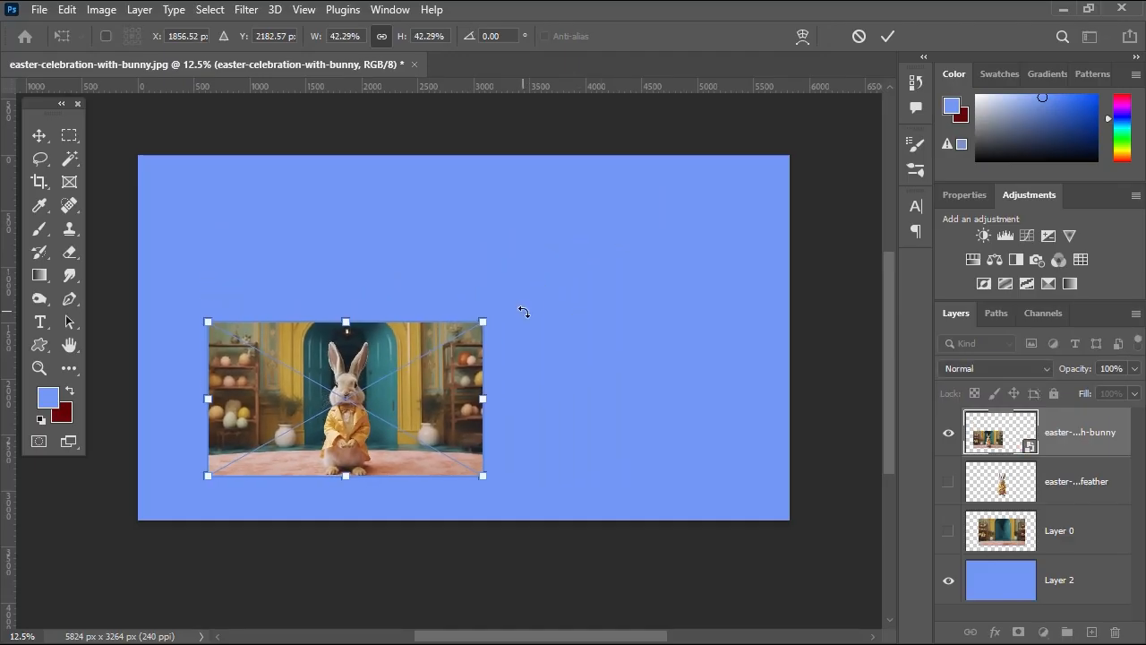
pyautogui.press('Escape')
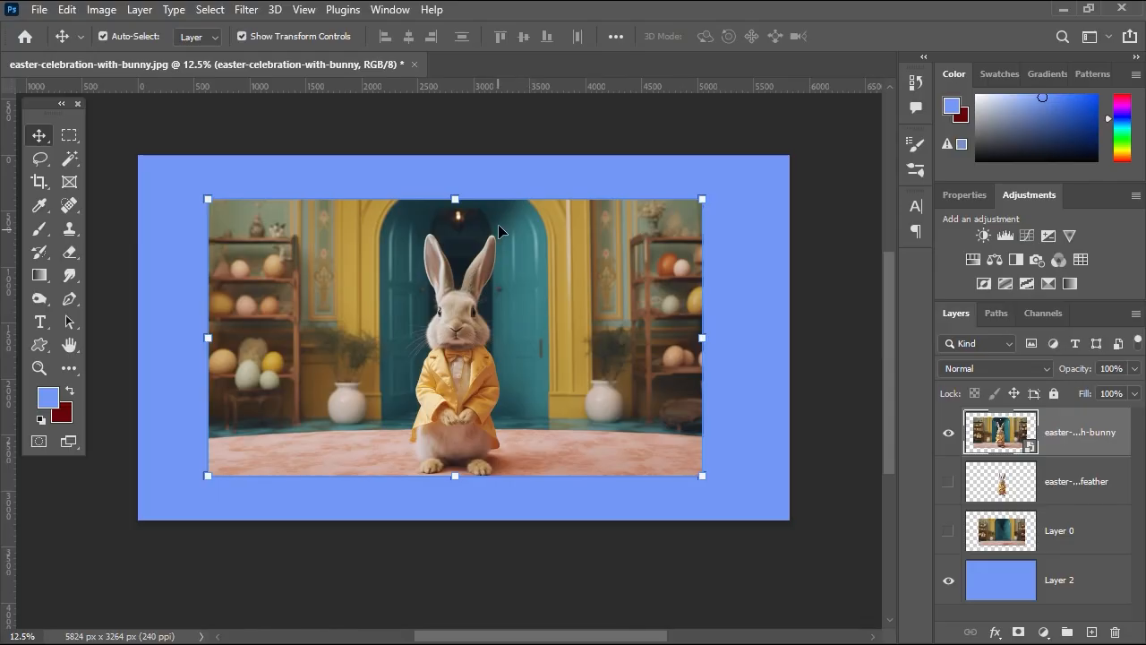
# Scale the bunny photo down to 34.96% toward the upper-left and commit it.
pyautogui.moveTo(459, 199); pyautogui.dragTo(476, 215)
pyautogui.moveTo(215, 212)
pyautogui.mouseDown()
pyautogui.moveTo(330, 275)
pyautogui.moveTo(226, 215)
pyautogui.mouseUp()
pyautogui.moveTo(455, 473)
pyautogui.mouseDown()
pyautogui.moveTo(456, 389)
pyautogui.moveTo(456, 471)
pyautogui.mouseUp()
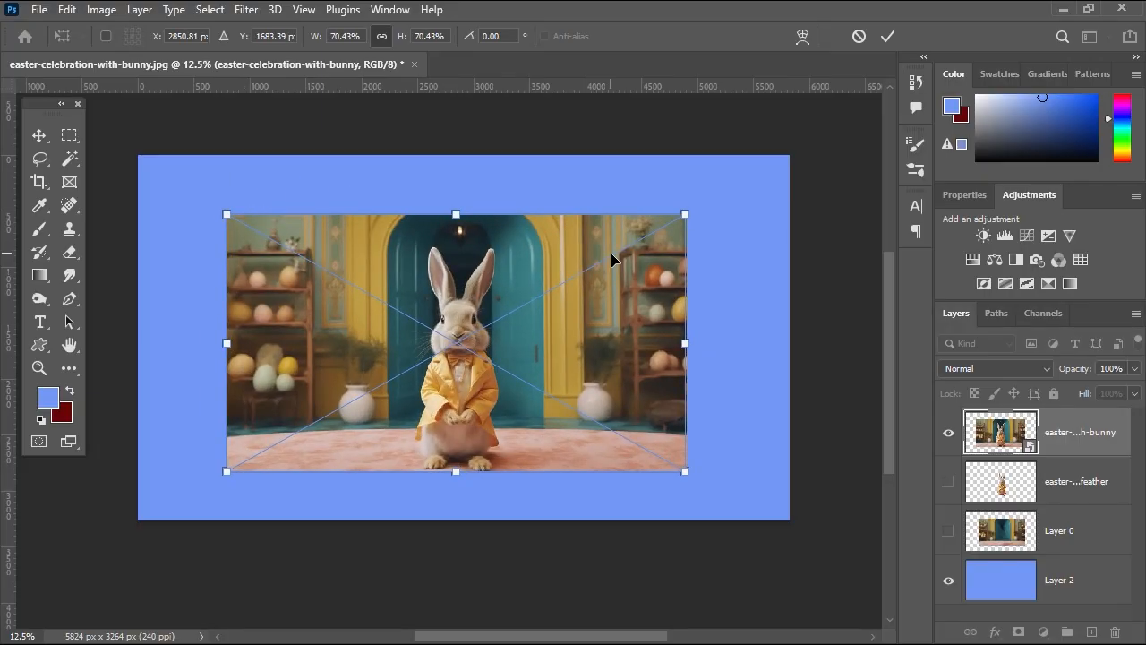
pyautogui.moveTo(682, 470); pyautogui.dragTo(442, 376)
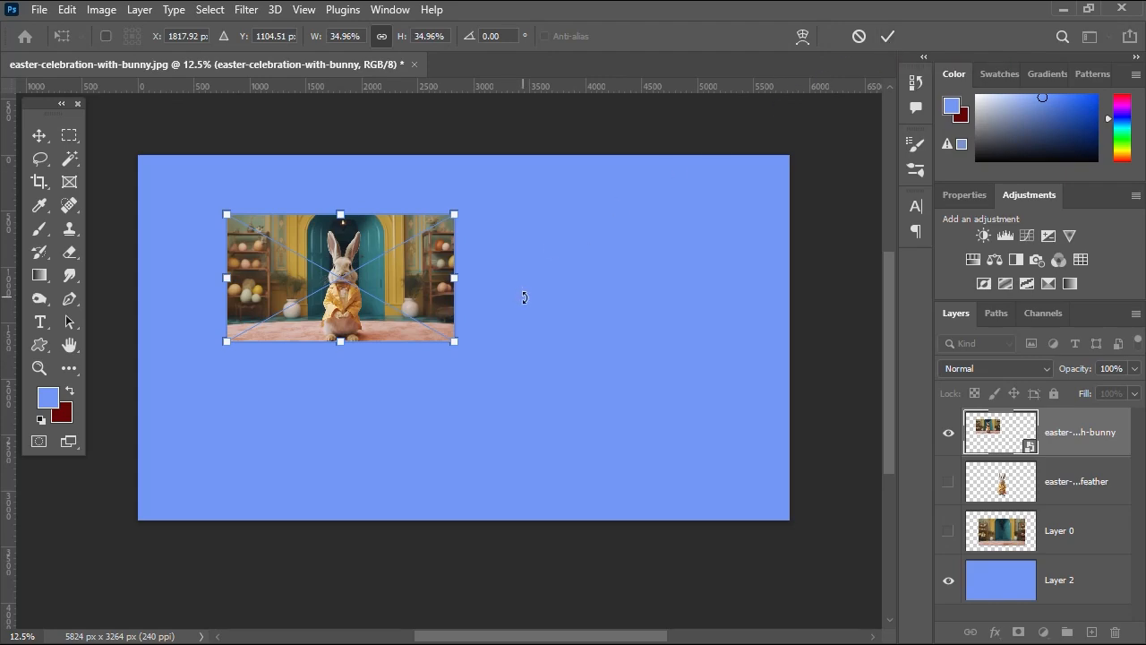
pyautogui.press('Return')
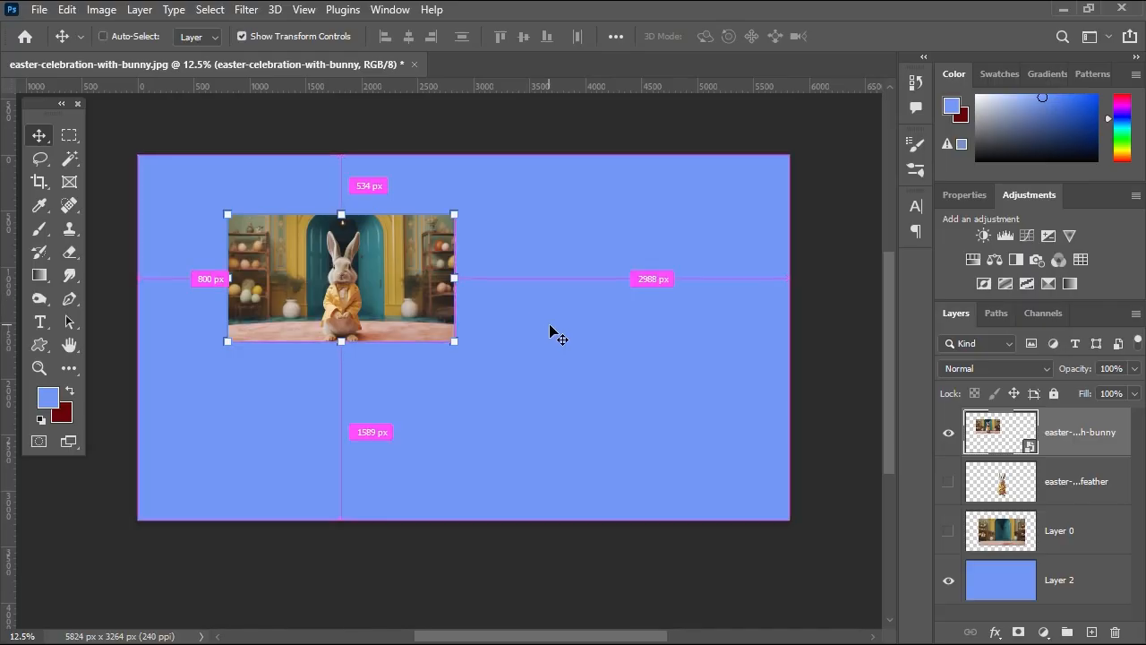
# Undo the 34.96% shrink, then try scaling the photo about its centre and cancel.
pyautogui.hotkey('ctrl', 'z')
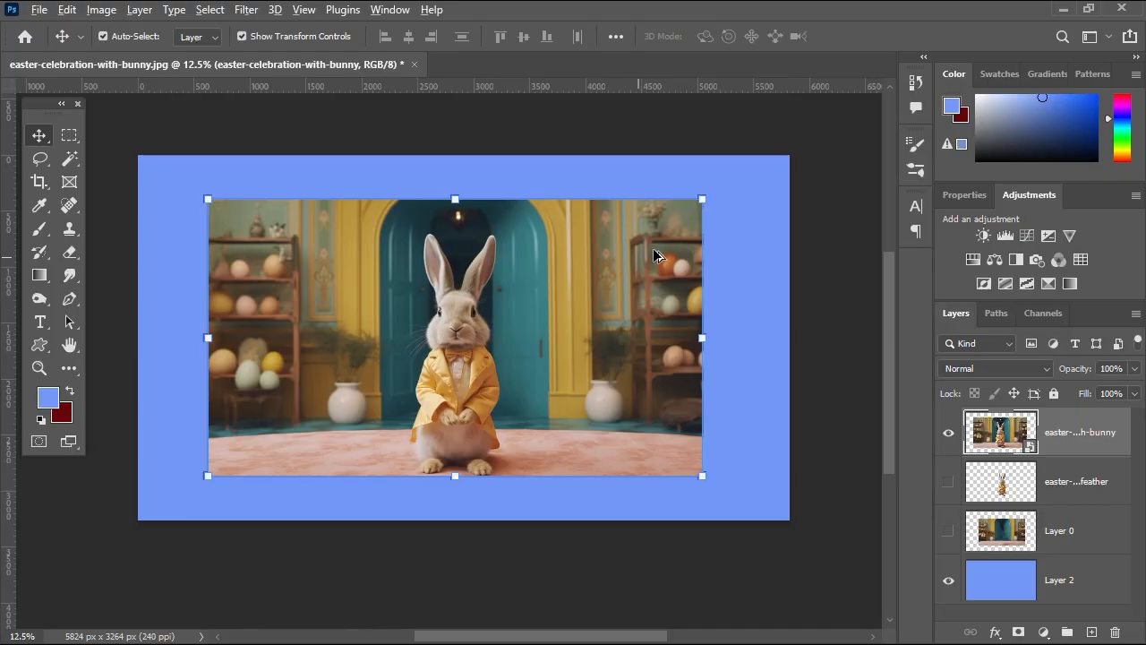
pyautogui.moveTo(703, 199); pyautogui.dragTo(621, 230)
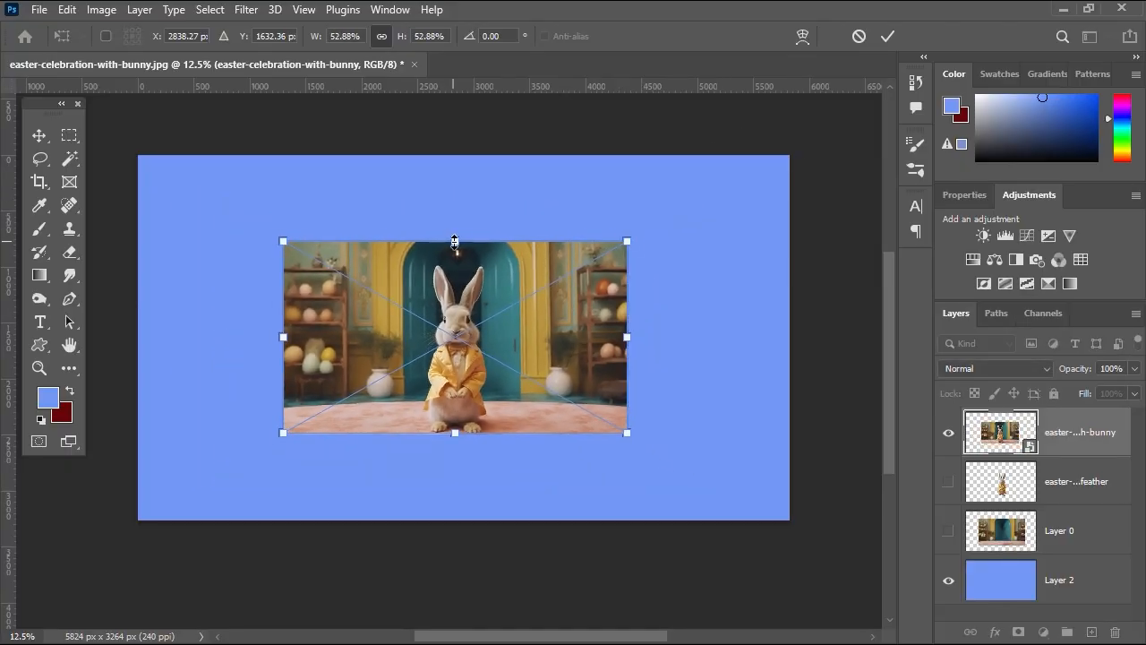
pyautogui.moveTo(455, 241); pyautogui.dragTo(475, 205)
pyautogui.moveTo(225, 340); pyautogui.dragTo(202, 339)
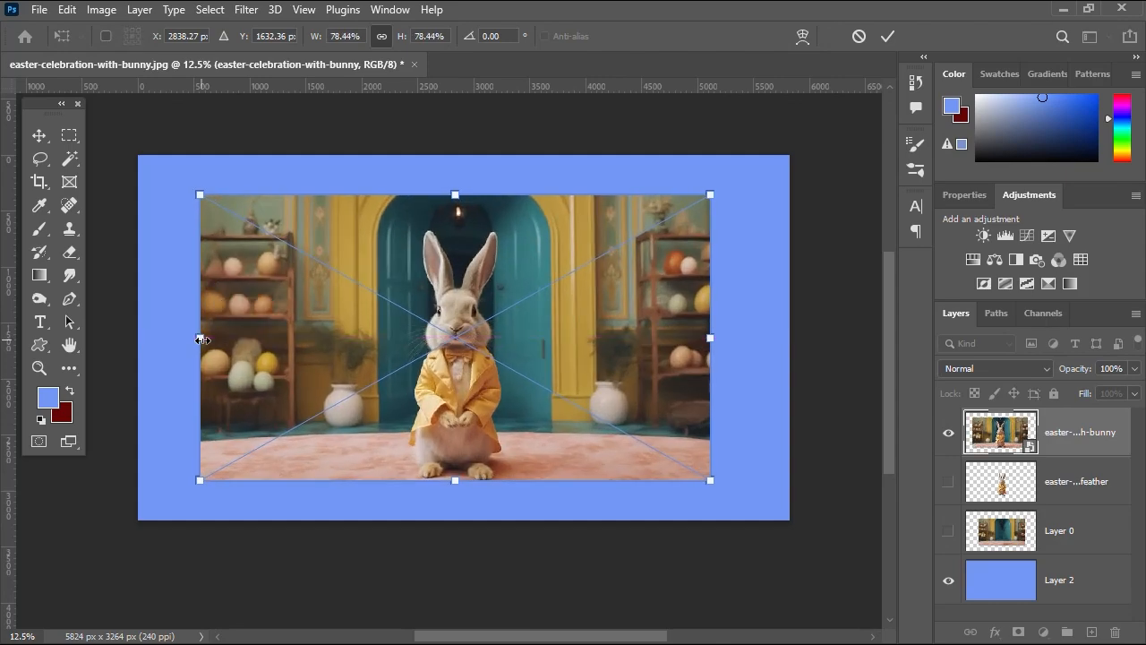
pyautogui.press('Escape')
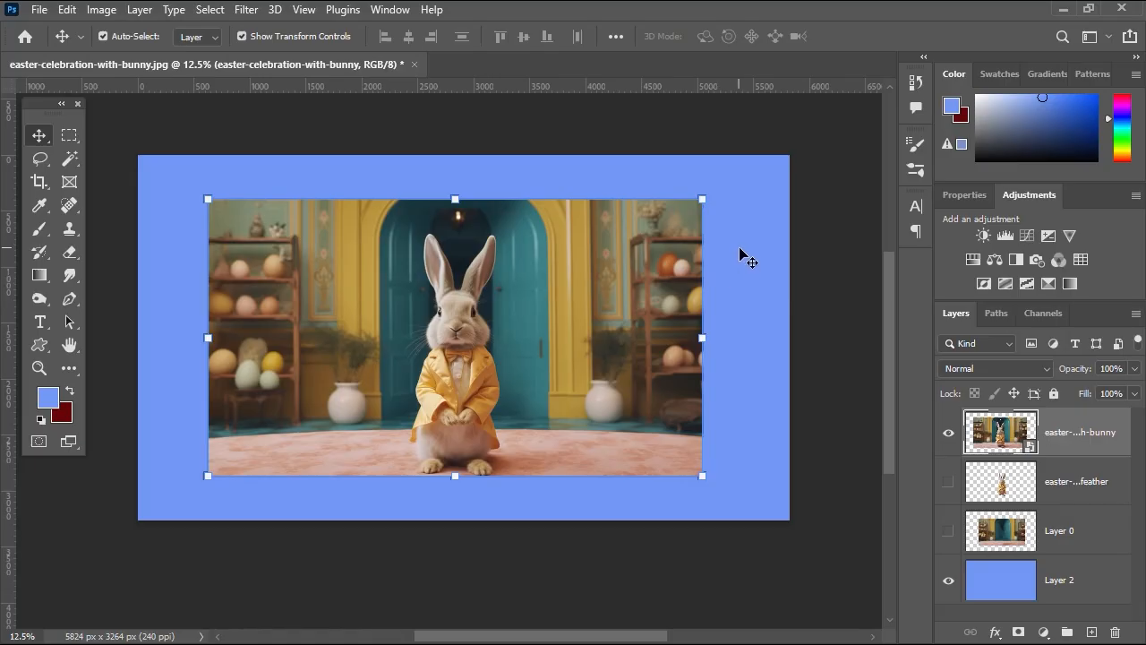
pyautogui.moveTo(706, 199); pyautogui.dragTo(638, 338)
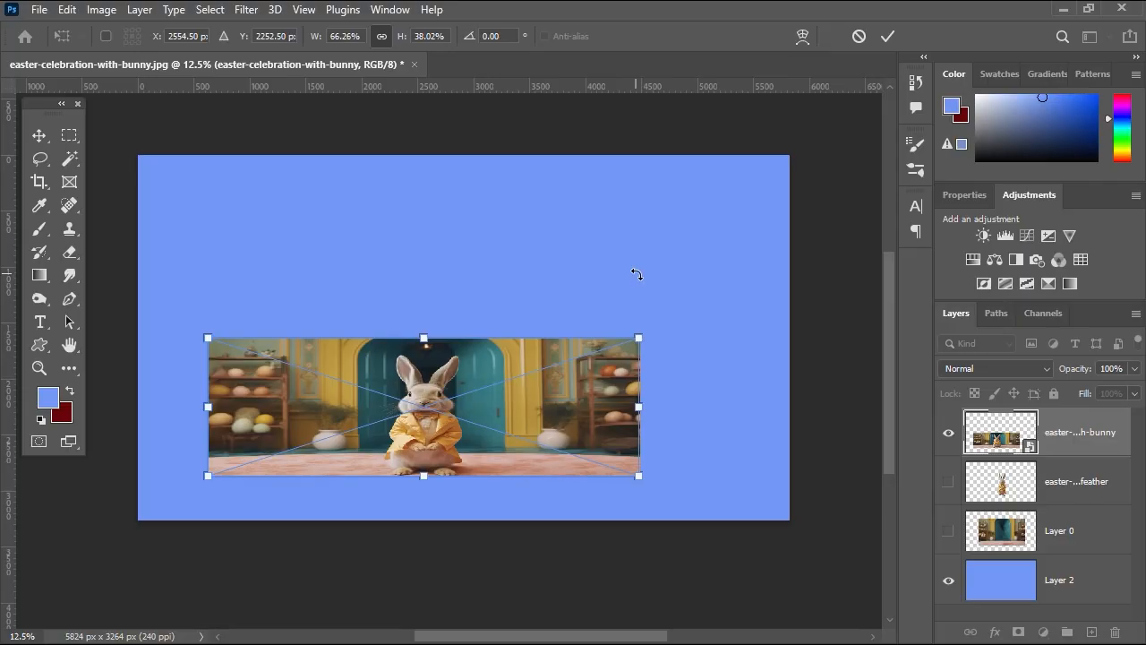
pyautogui.hotkey('ctrl', 'z')
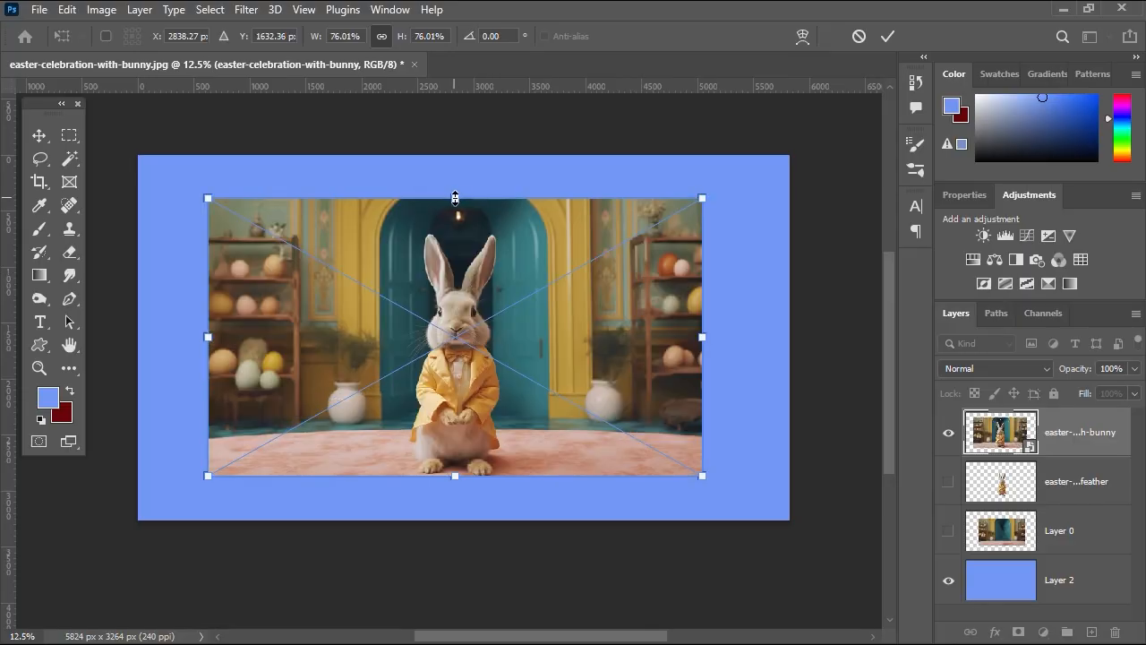
pyautogui.moveTo(454, 199)
pyautogui.mouseDown()
pyautogui.moveTo(460, 343)
pyautogui.moveTo(463, 205)
pyautogui.moveTo(469, 325)
pyautogui.moveTo(460, 215)
pyautogui.mouseUp()
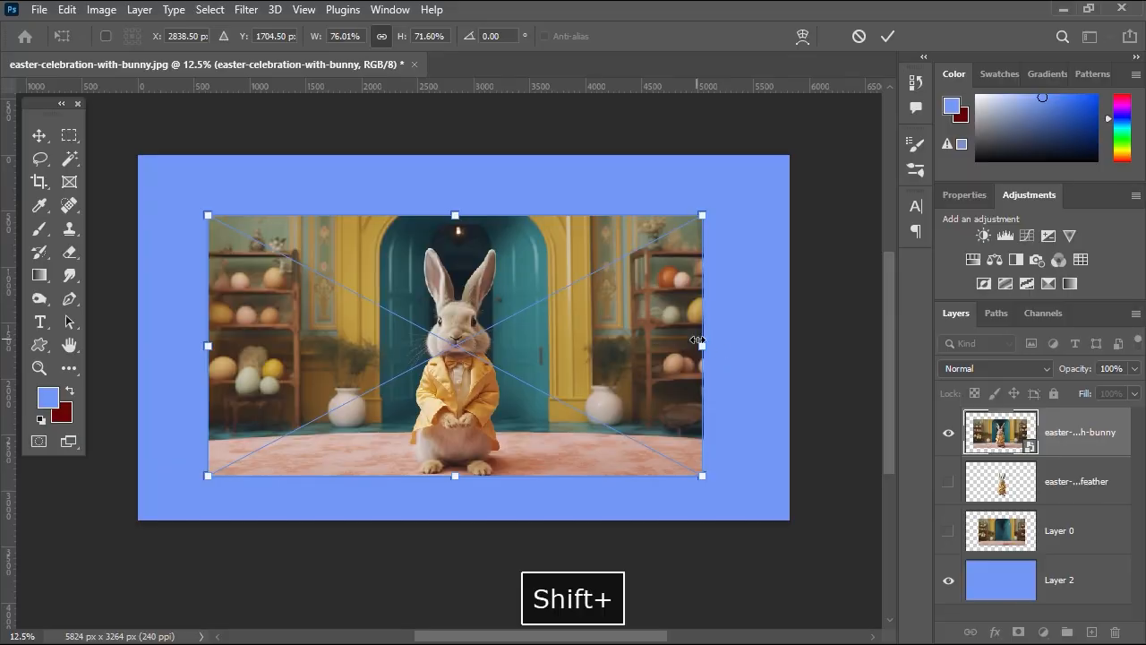
pyautogui.moveTo(697, 340); pyautogui.dragTo(662, 345)
pyautogui.moveTo(537, 399)
pyautogui.mouseDown()
pyautogui.moveTo(538, 377)
pyautogui.moveTo(534, 459)
pyautogui.moveTo(540, 419)
pyautogui.mouseUp()
pyautogui.moveTo(207, 292); pyautogui.dragTo(510, 308)
pyautogui.press('Escape')
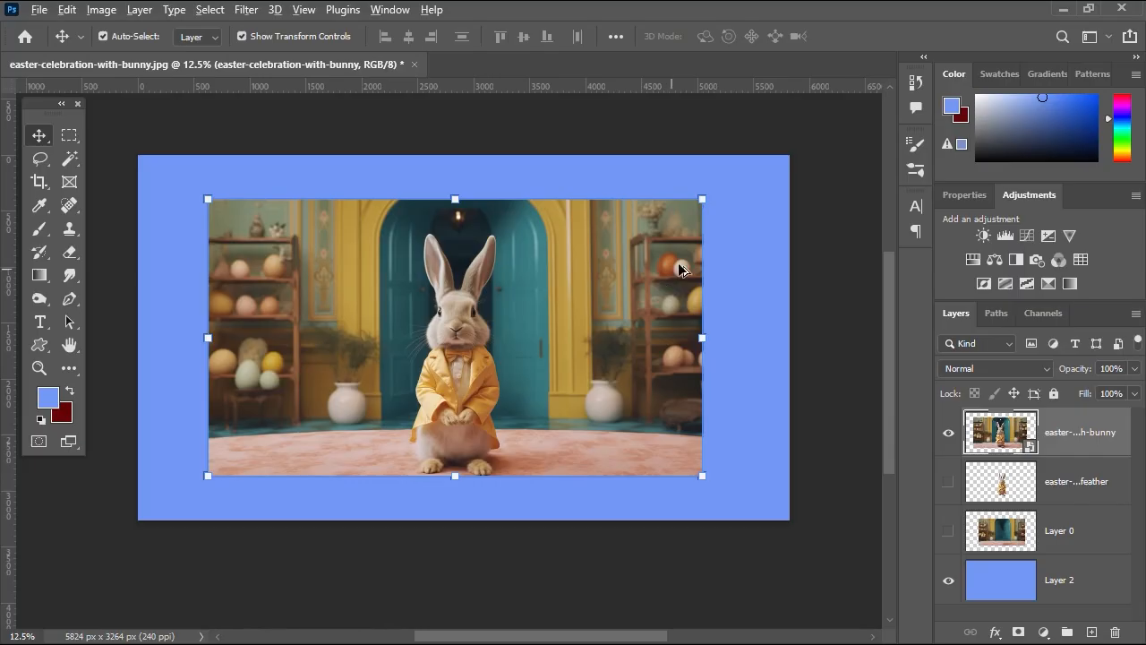
# Scale the bunny photo's width and height about its centre, keeping it centred, and apply.
pyautogui.moveTo(703, 198); pyautogui.dragTo(655, 210)
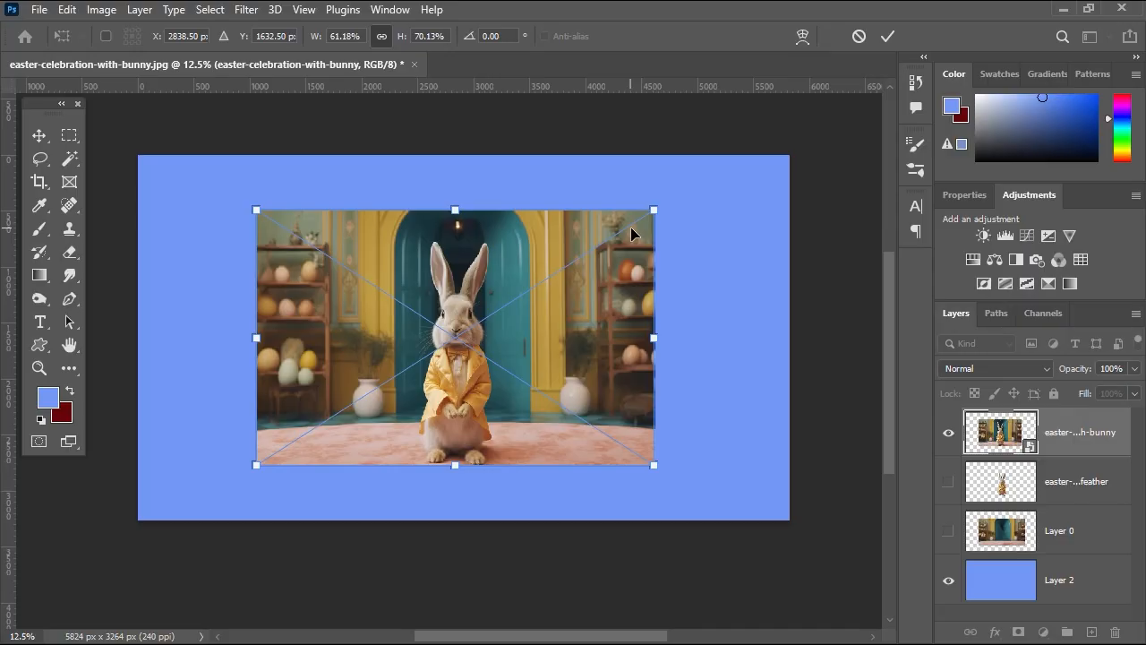
pyautogui.press('Escape')
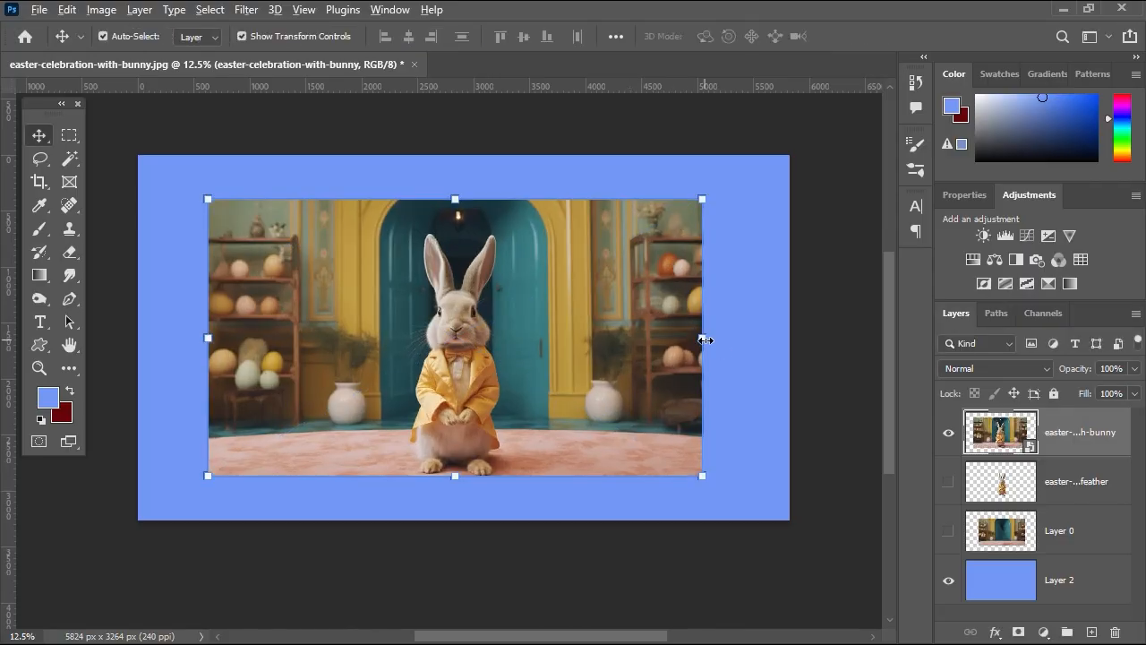
pyautogui.moveTo(705, 339); pyautogui.dragTo(676, 346)
pyautogui.moveTo(454, 202)
pyautogui.mouseDown()
pyautogui.moveTo(455, 291)
pyautogui.moveTo(455, 199)
pyautogui.moveTo(467, 285)
pyautogui.moveTo(455, 202)
pyautogui.mouseUp()
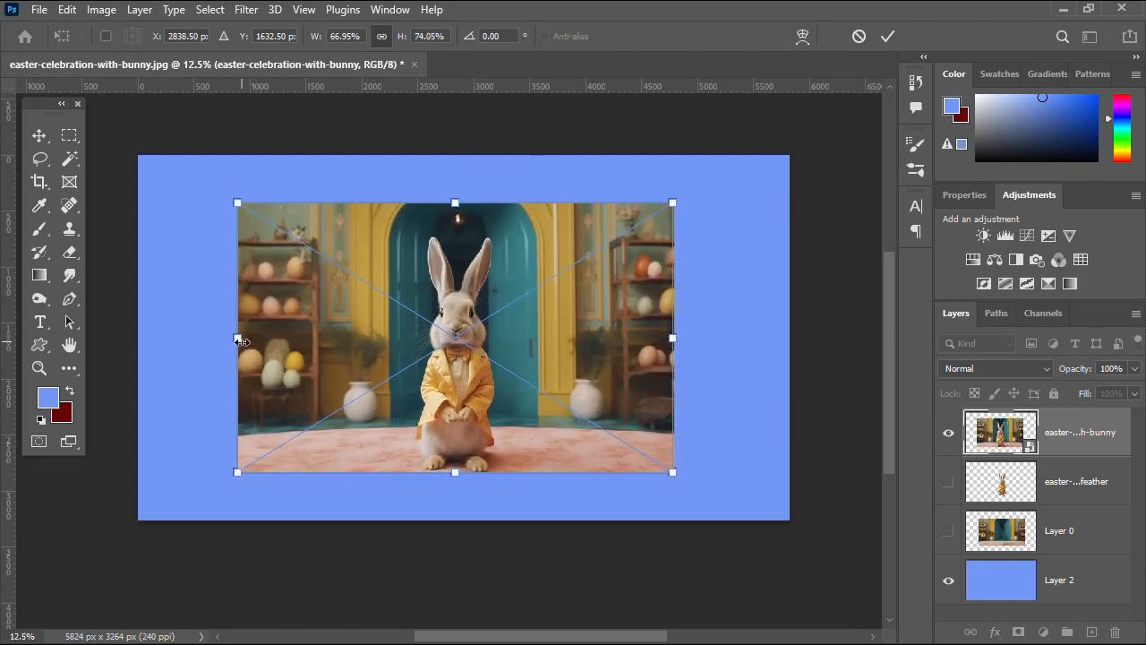
pyautogui.moveTo(238, 341)
pyautogui.mouseDown()
pyautogui.moveTo(340, 338)
pyautogui.moveTo(235, 339)
pyautogui.moveTo(224, 349)
pyautogui.mouseUp()
pyautogui.press('Return')
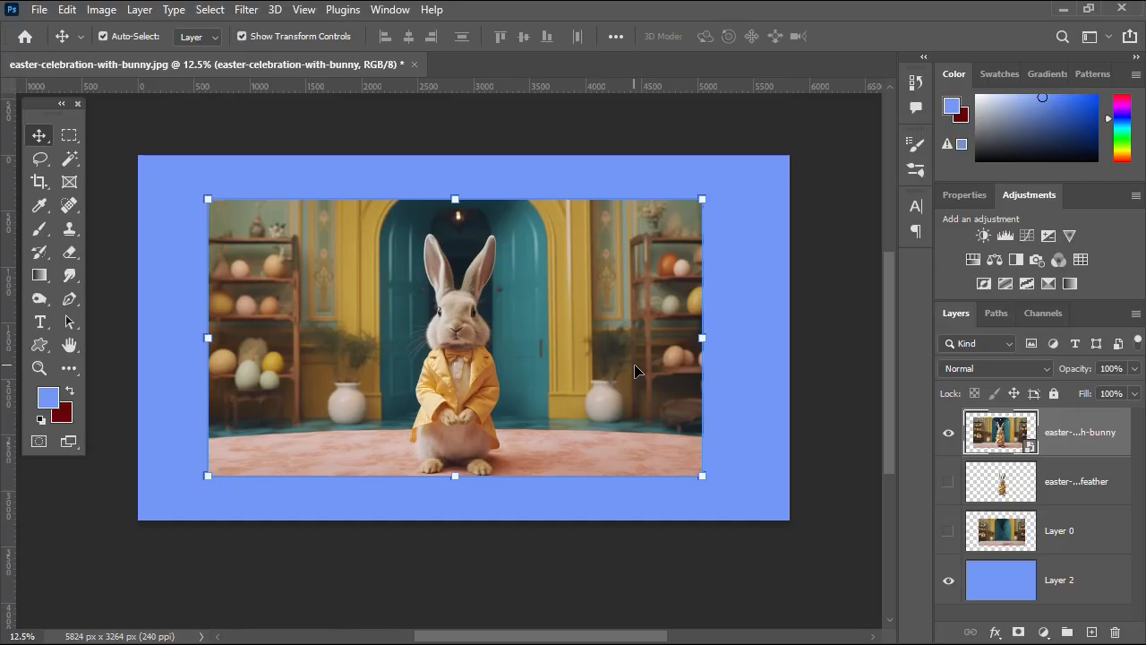
# Hide the full photo, show Layer 0 and the cut-out bunny, and select the bunny.
pyautogui.click(948, 433)
pyautogui.click(949, 531)
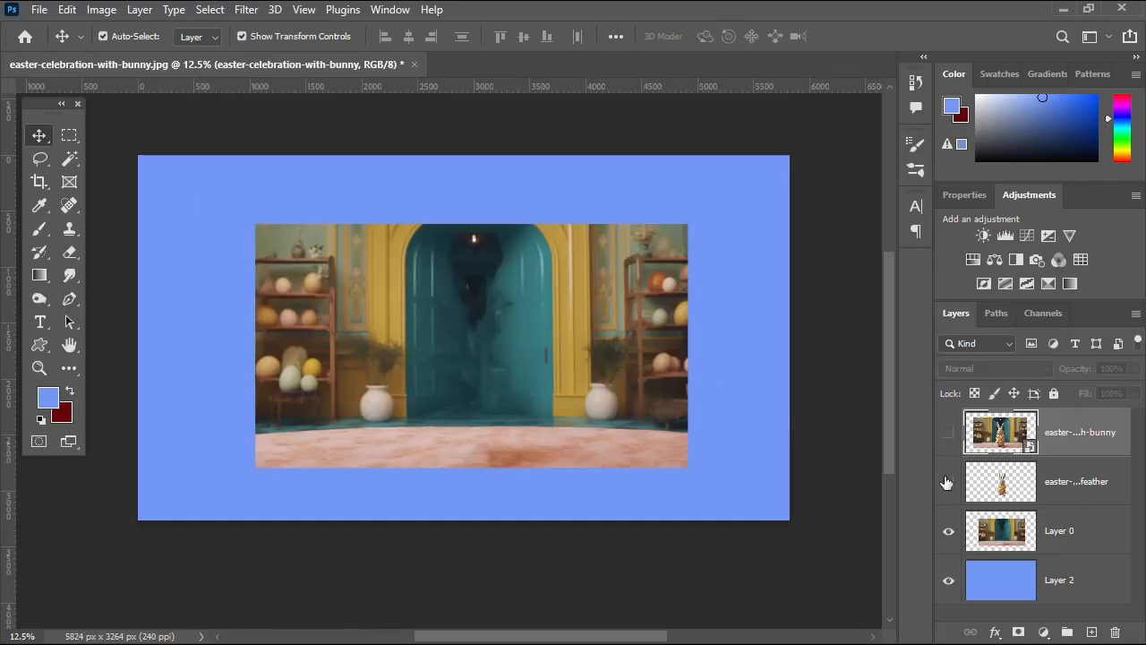
pyautogui.click(948, 482)
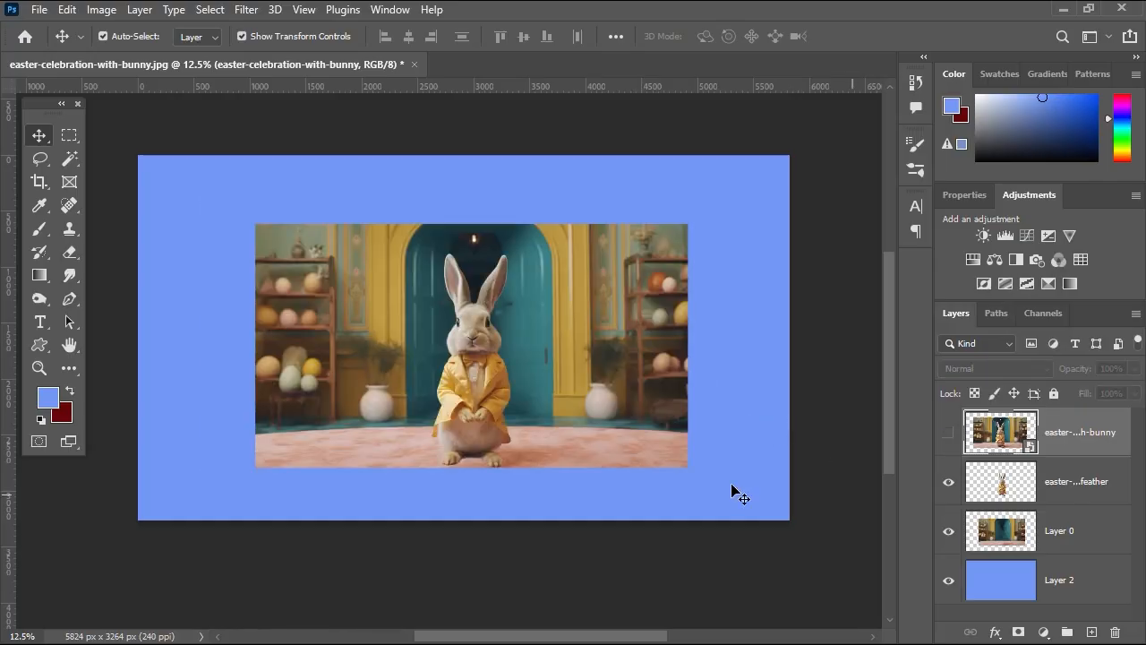
pyautogui.keyDown('ctrl'); pyautogui.click(475, 356); pyautogui.keyUp('ctrl')
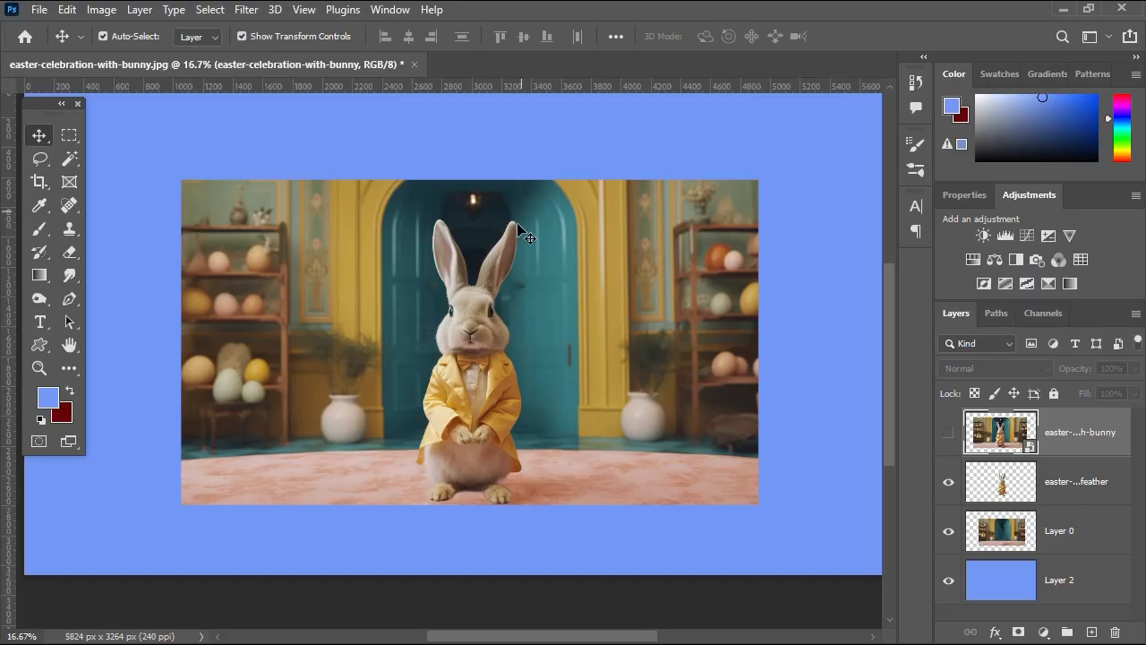
pyautogui.click(491, 310)
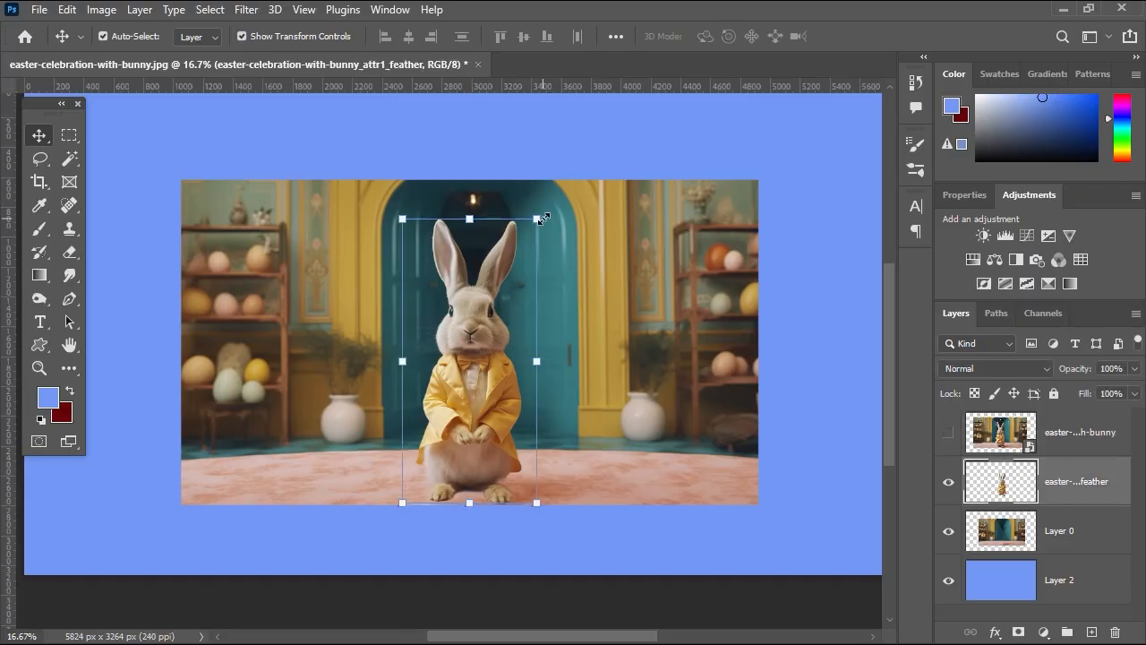
# Try enlarging the cut-out bunny from its centre to about 131%.
pyautogui.moveTo(544, 218)
pyautogui.mouseDown()
pyautogui.moveTo(547, 186)
pyautogui.moveTo(507, 280)
pyautogui.moveTo(576, 189)
pyautogui.moveTo(476, 254)
pyautogui.moveTo(538, 206)
pyautogui.mouseUp()
pyautogui.press('Escape')
pyautogui.moveTo(540, 222); pyautogui.dragTo(593, 190)
pyautogui.press('Escape')
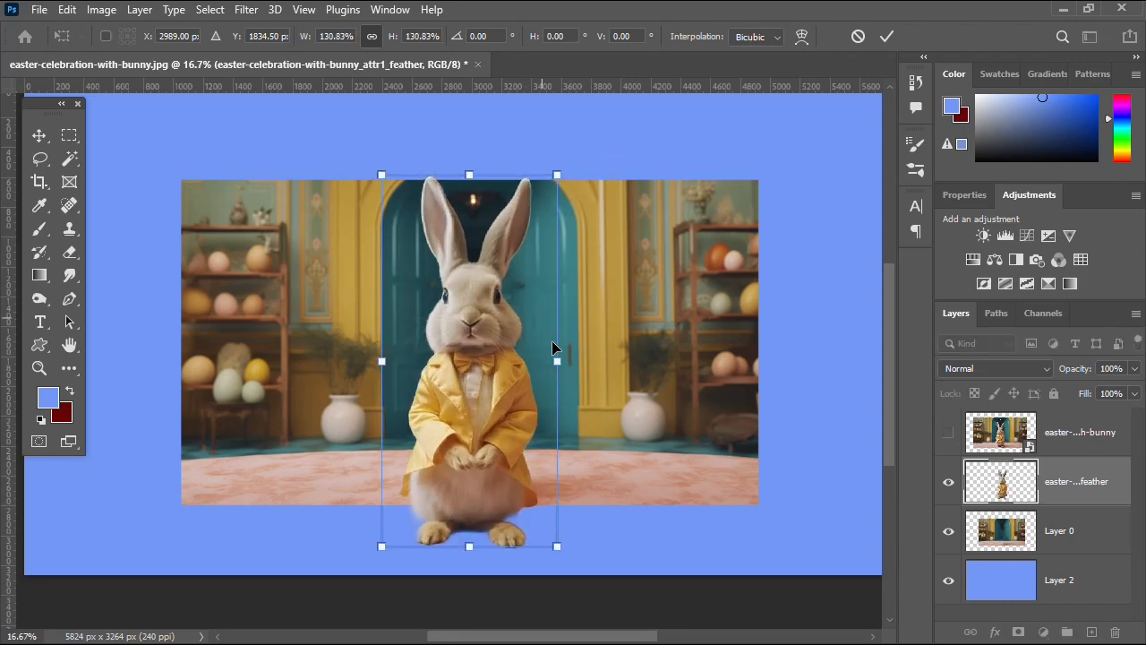
# Apply the bunny enlargement, hide the cut-out and Layer 0, and reselect the full photo.
pyautogui.click(886, 35)
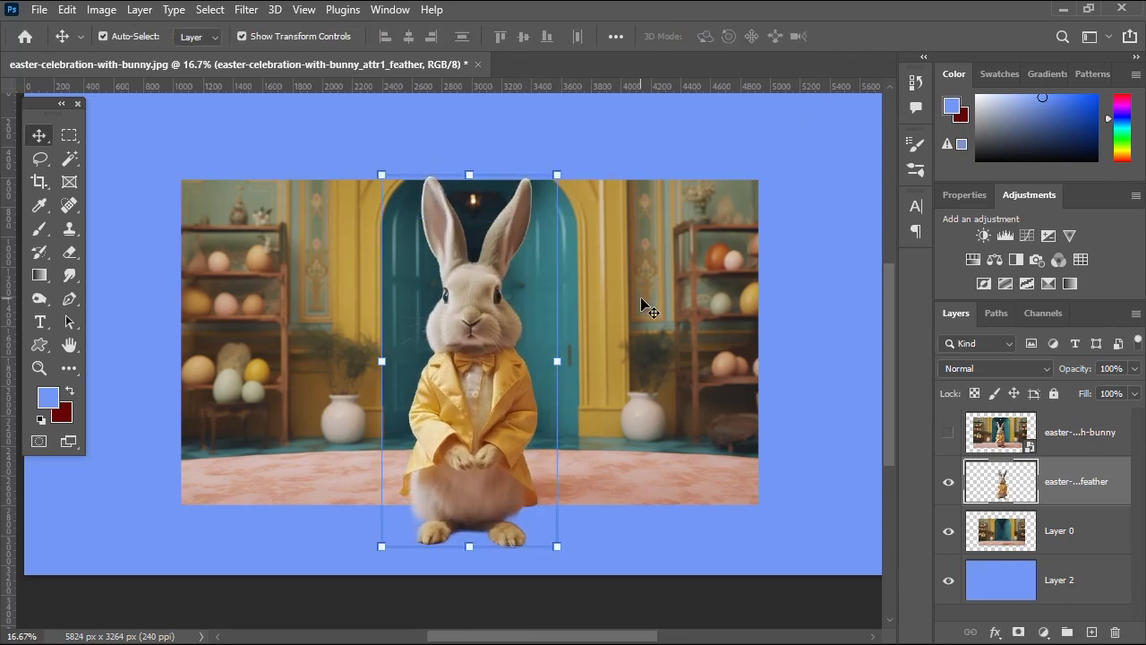
pyautogui.click(948, 482)
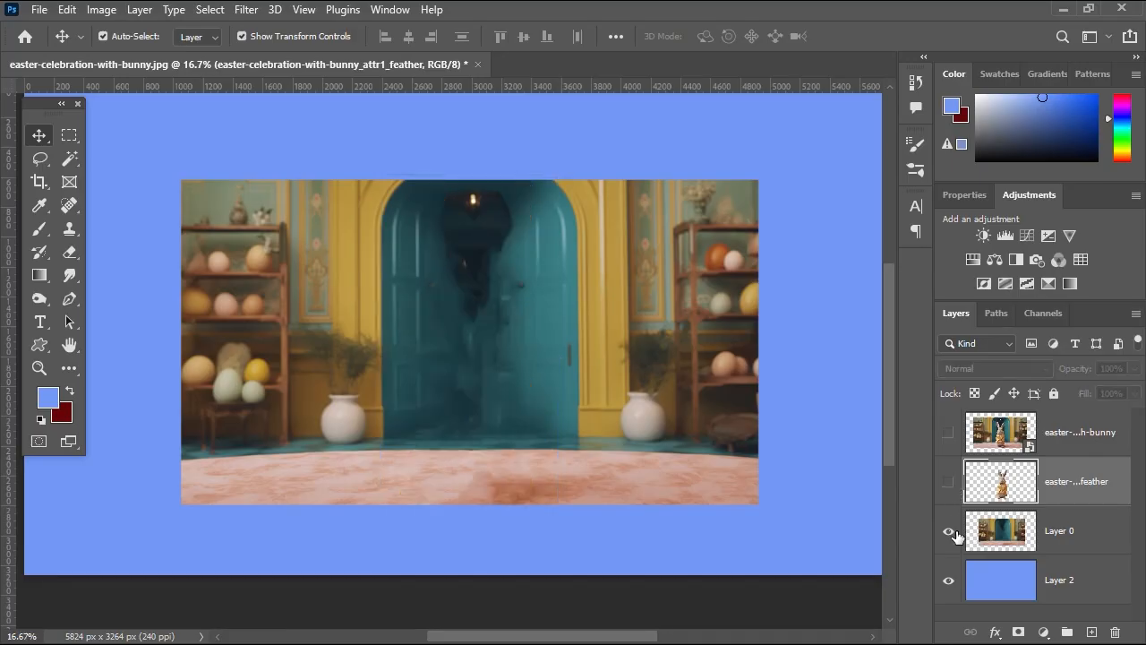
pyautogui.click(949, 531)
pyautogui.click(948, 433)
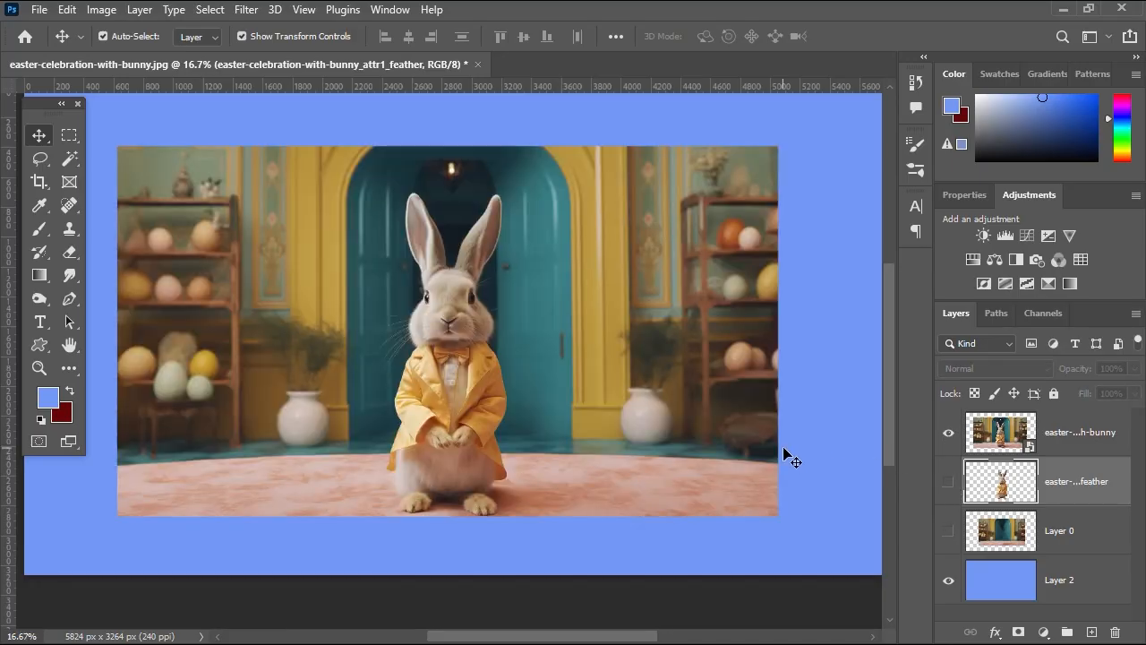
pyautogui.keyDown('ctrl'); pyautogui.keyDown('alt'); pyautogui.click(568, 317); pyautogui.keyUp('alt'); pyautogui.keyUp('ctrl')
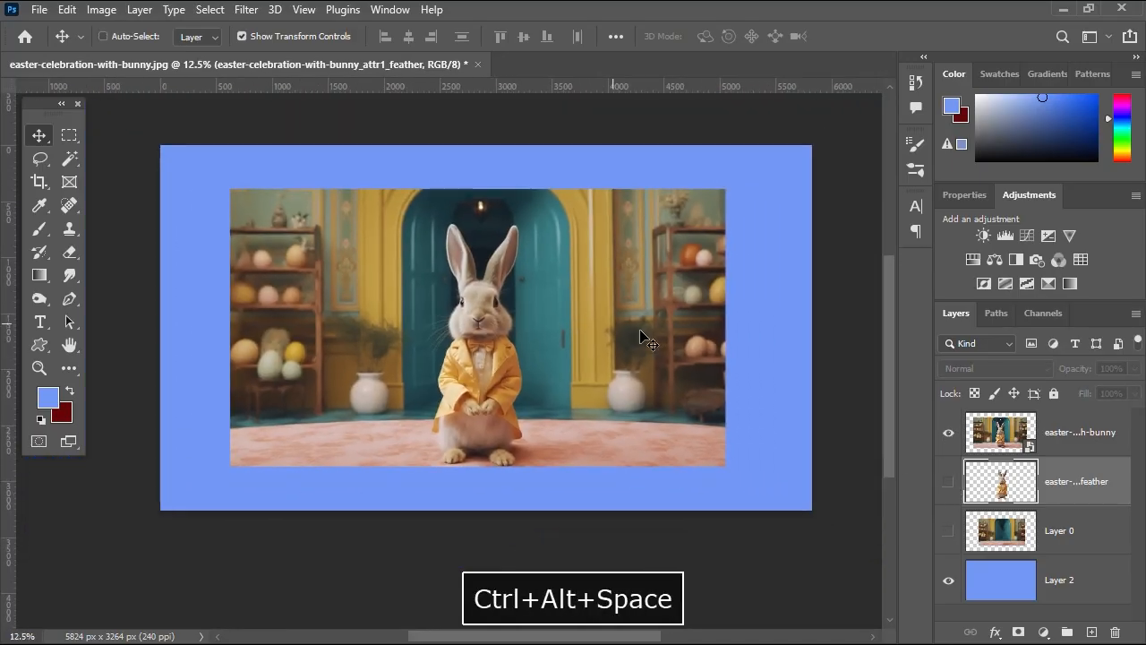
pyautogui.keyDown('ctrl'); pyautogui.click(583, 316); pyautogui.keyUp('ctrl')
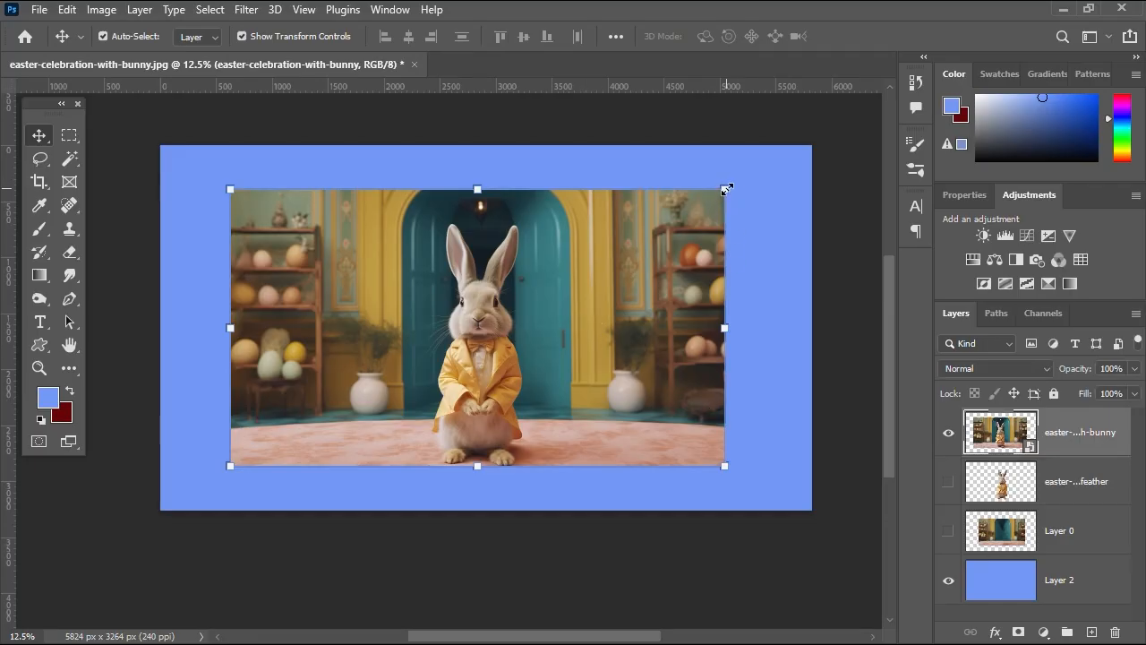
# Enlarge the full photo from its centre to 102.8% to cover the canvas and apply.
pyautogui.moveTo(726, 189); pyautogui.dragTo(813, 140)
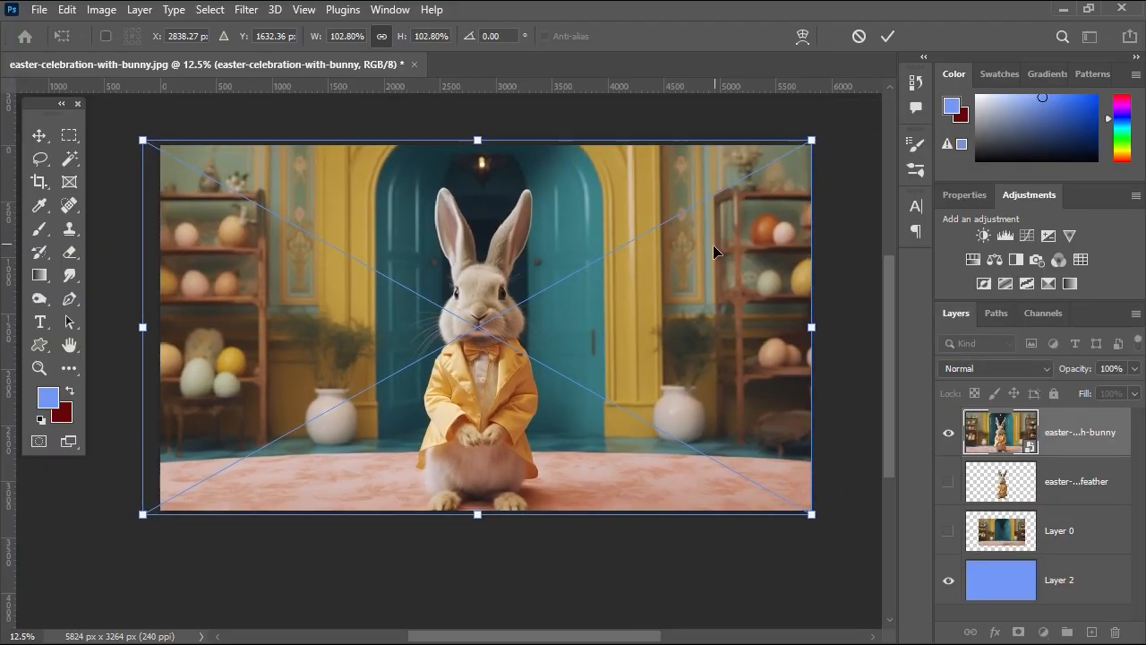
pyautogui.moveTo(714, 251)
pyautogui.mouseDown()
pyautogui.moveTo(724, 245)
pyautogui.moveTo(713, 245)
pyautogui.mouseUp()
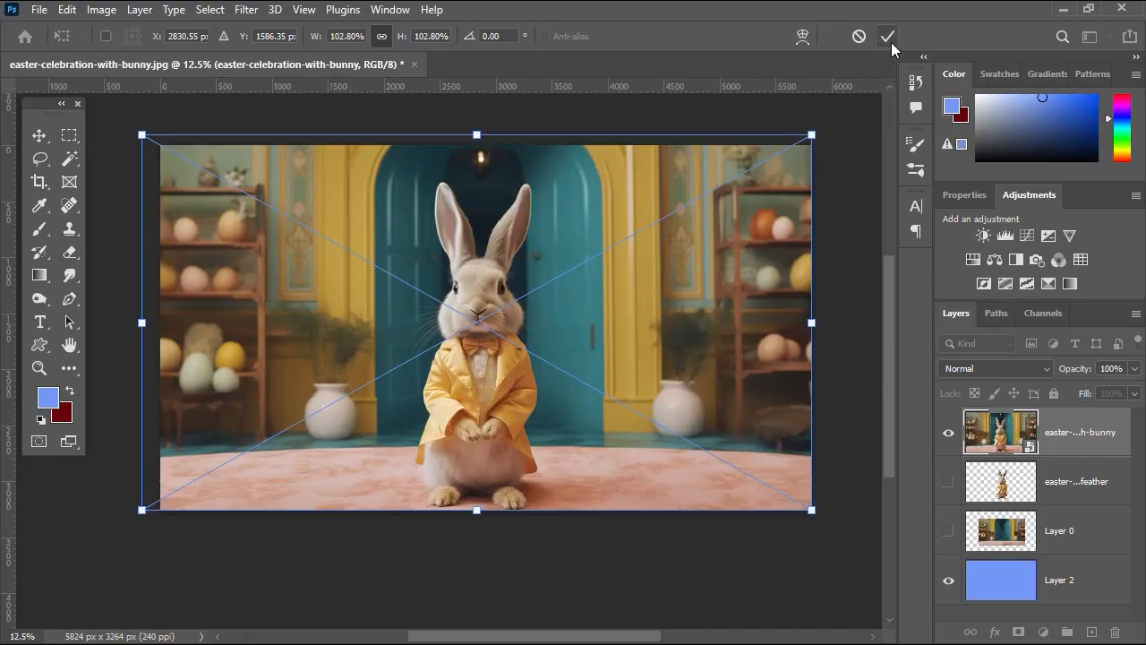
pyautogui.click(888, 36)
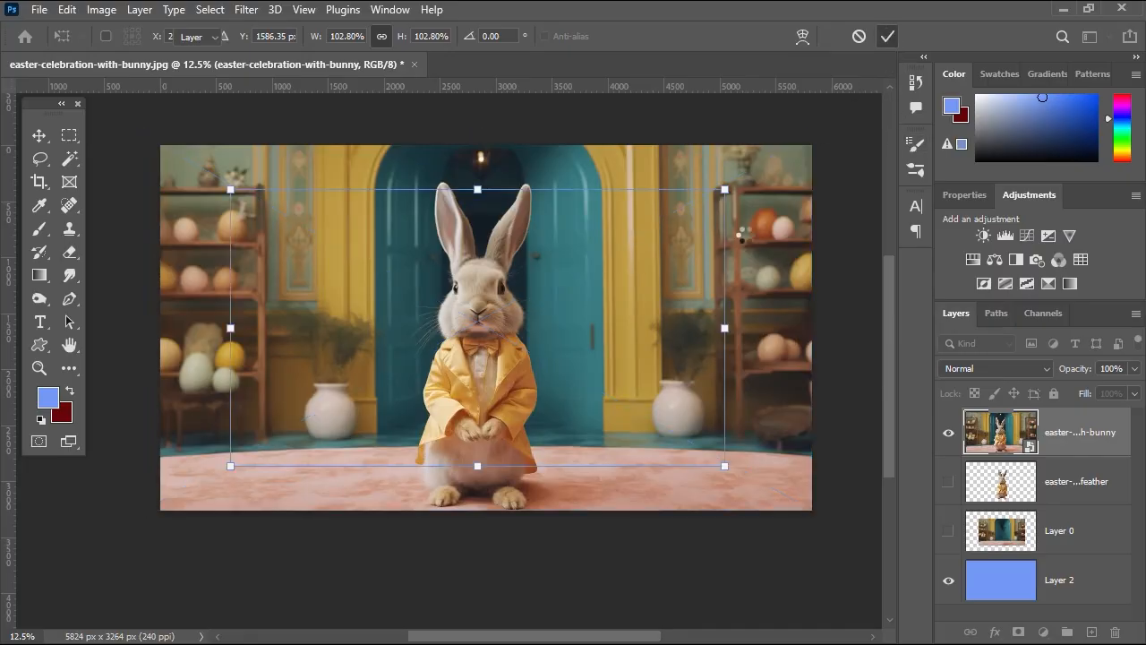
pyautogui.click(600, 573)
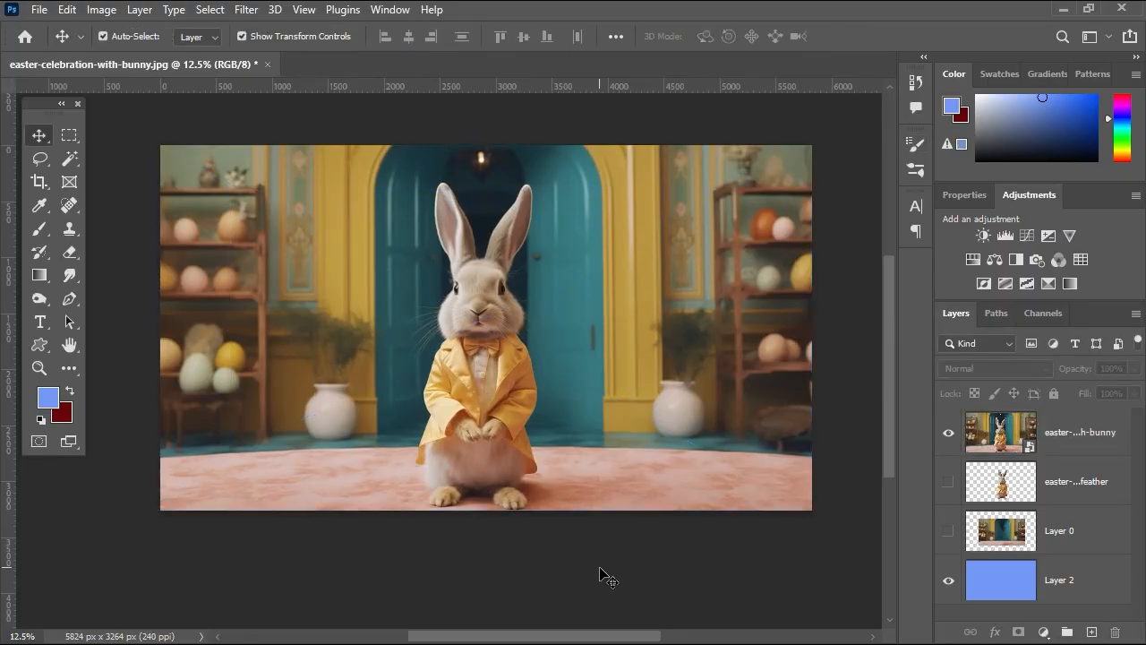
pyautogui.keyDown('ctrl'); pyautogui.click(491, 400); pyautogui.keyUp('ctrl')
pyautogui.moveTo(547, 335); pyautogui.dragTo(541, 394)
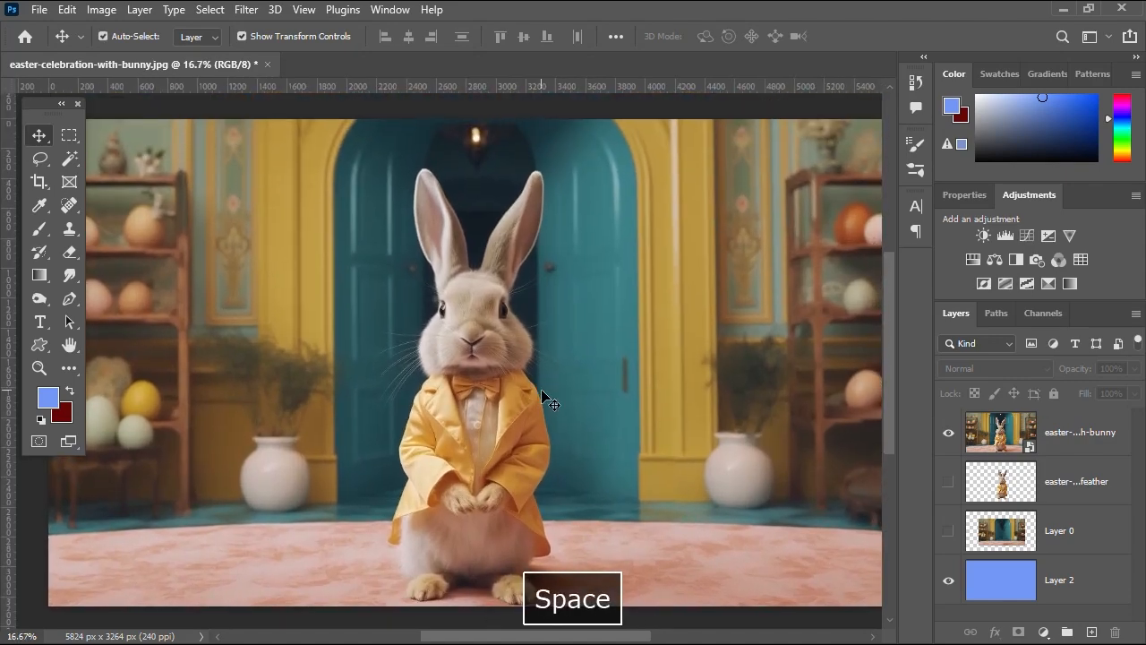